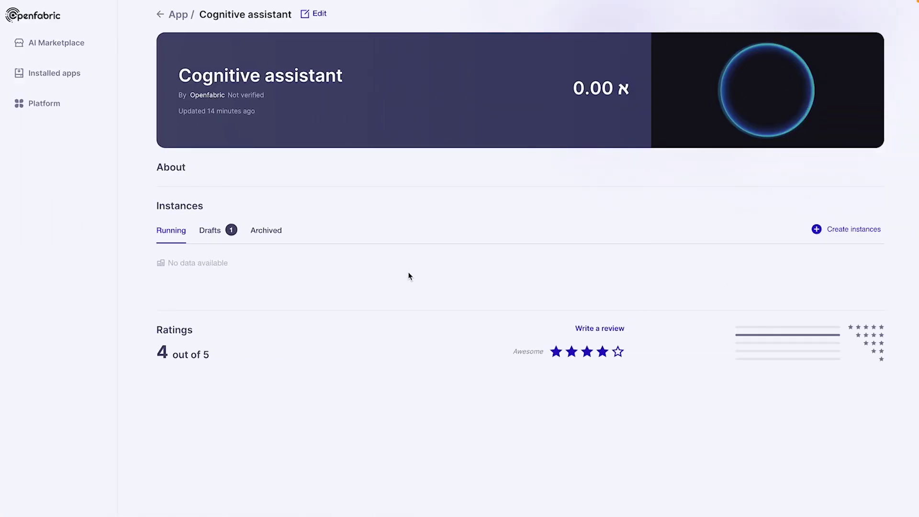
# Step: Begin a new instance from the Cognitive assistant app page, which has no running instances
pyautogui.click(859, 233)
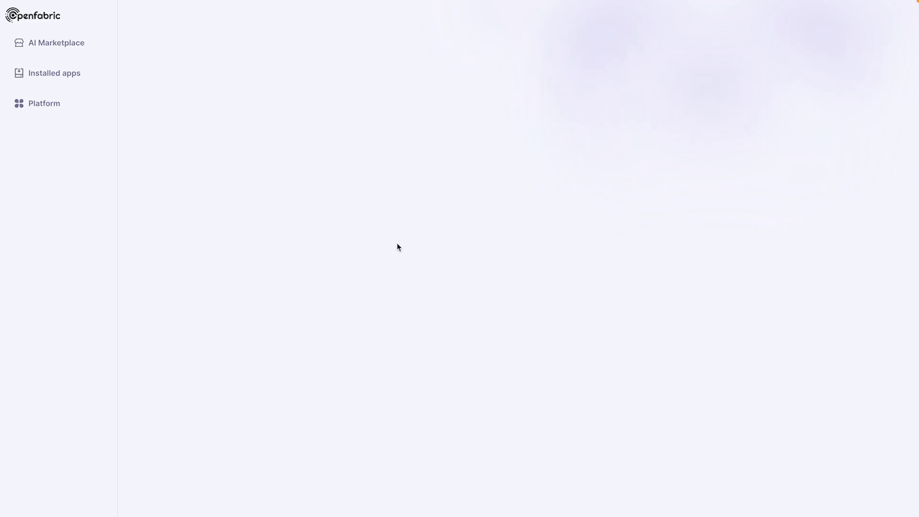
# Step: Choose kognital.com as the infrastructure provider and continue so the instance launches
pyautogui.click(552, 104)
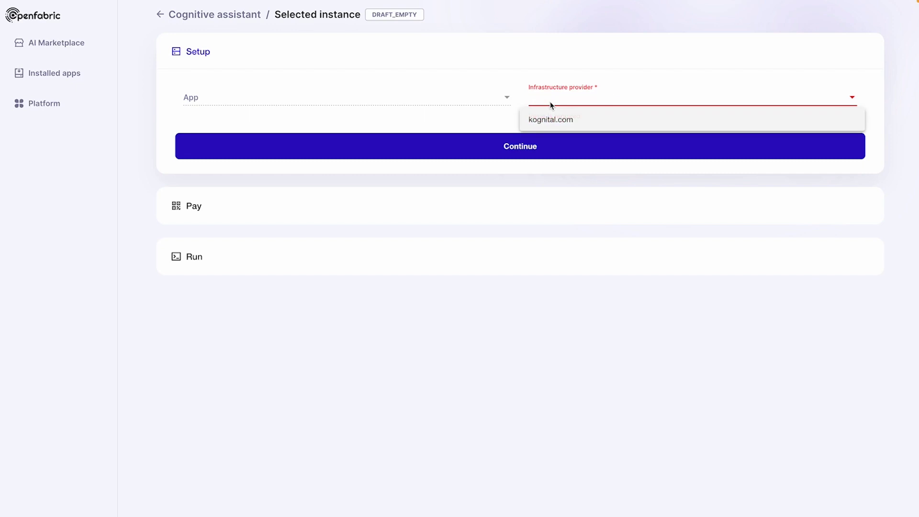
pyautogui.click(539, 124)
pyautogui.click(515, 153)
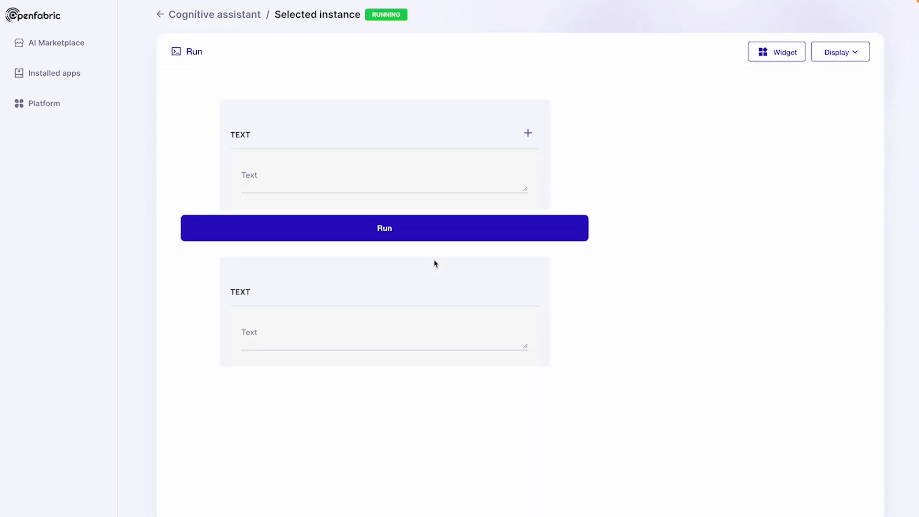
# Step: Ask the assistant 'what is ai?' and enlarge the answer box to read the reply
pyautogui.click(312, 181)
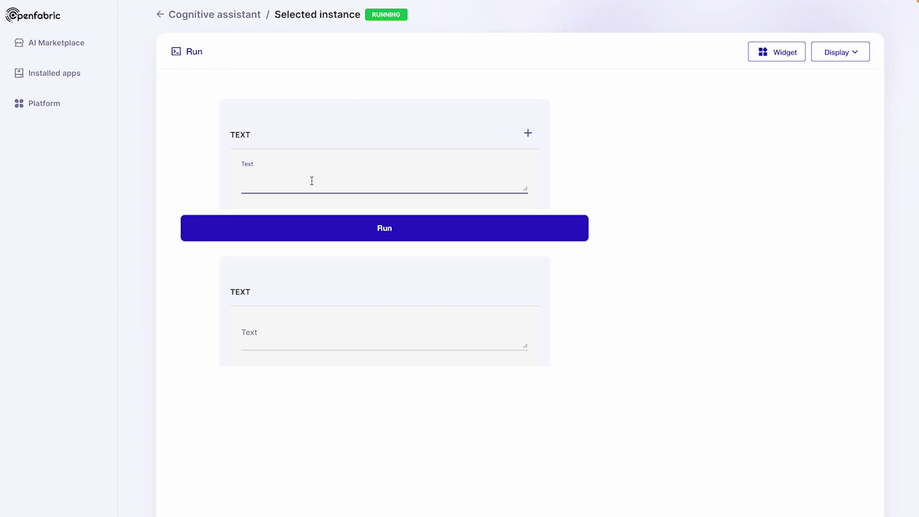
pyautogui.write('what is')
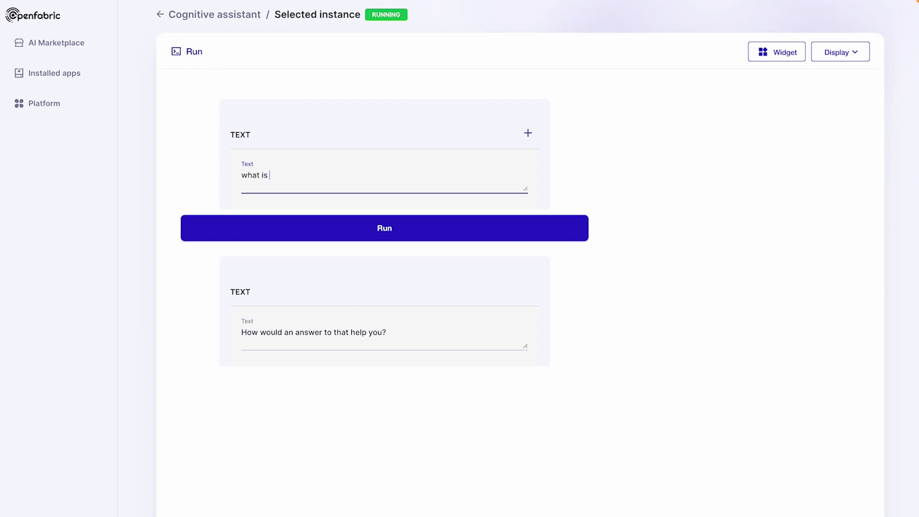
pyautogui.click(238, 223)
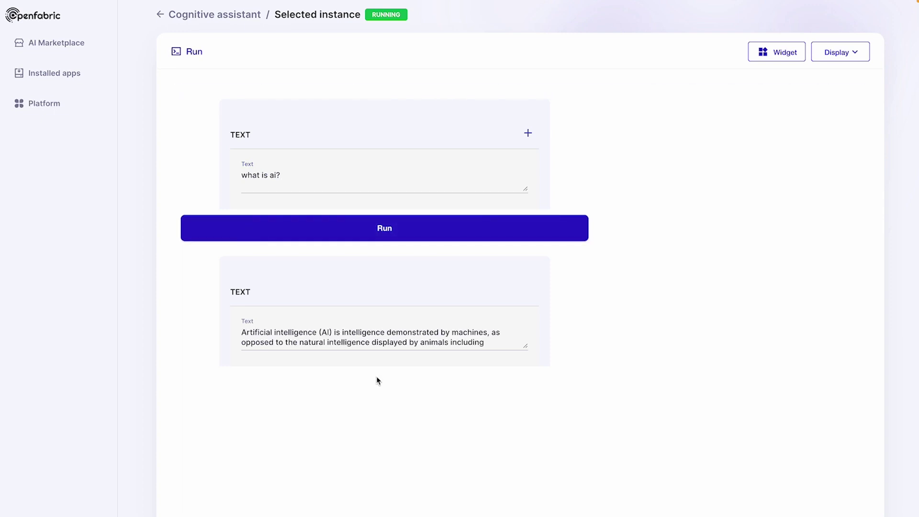
pyautogui.moveTo(525, 345); pyautogui.dragTo(517, 399)
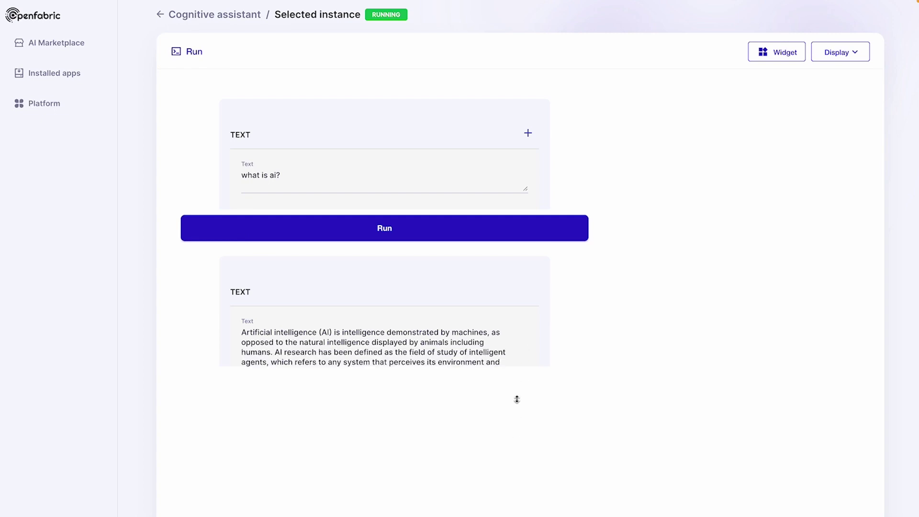
# Step: Ask 'what is blockchain?', then enter the integrate reef wizard command in the terminal
pyautogui.click(278, 175)
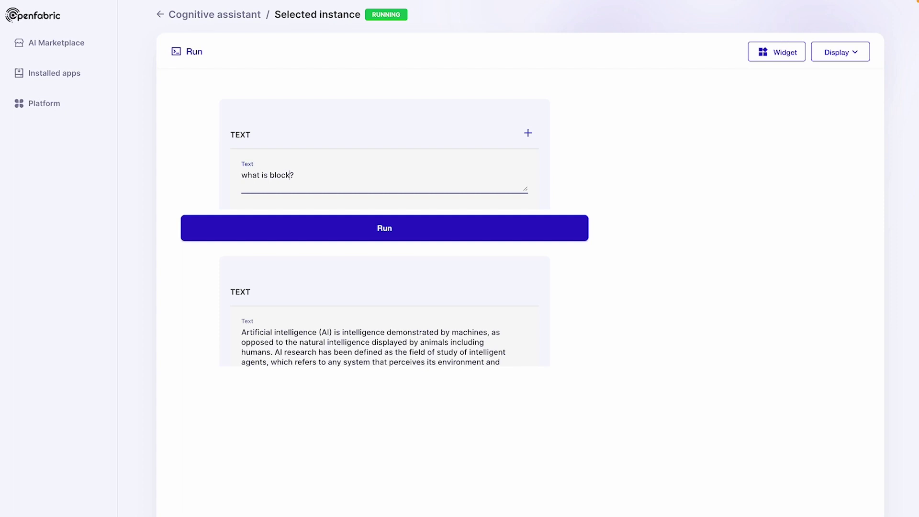
pyautogui.write('blockachain')
pyautogui.click(310, 226)
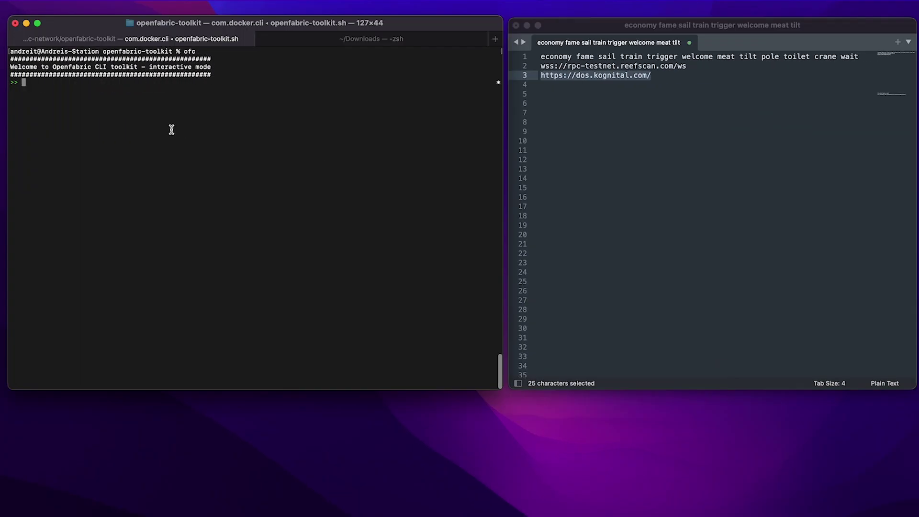
pyautogui.write('integrate reef wizard')
# Step: Run integrate reef wizard and open its localhost:8741 wizard page in the browser
pyautogui.press('Return')
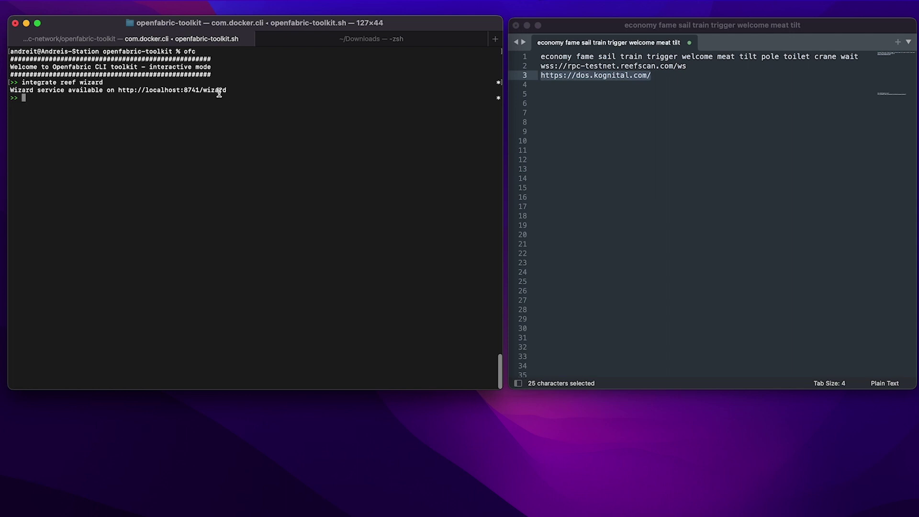
pyautogui.moveTo(119, 90); pyautogui.dragTo(228, 90)
pyautogui.click(546, 134)
pyautogui.hotkey('ctrl', 'Left')
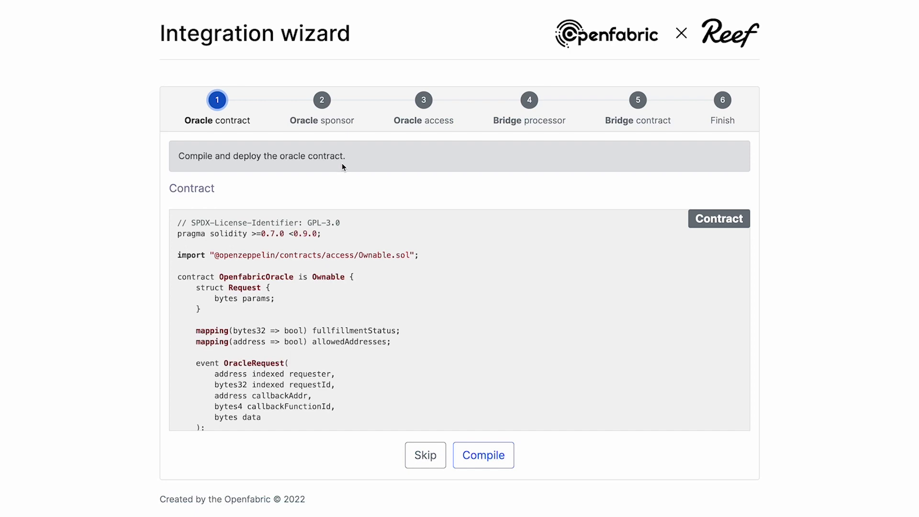
# Step: Compile the oracle contract, check the generated ABI, and deploy it
pyautogui.scroll(-2, 421, 296)
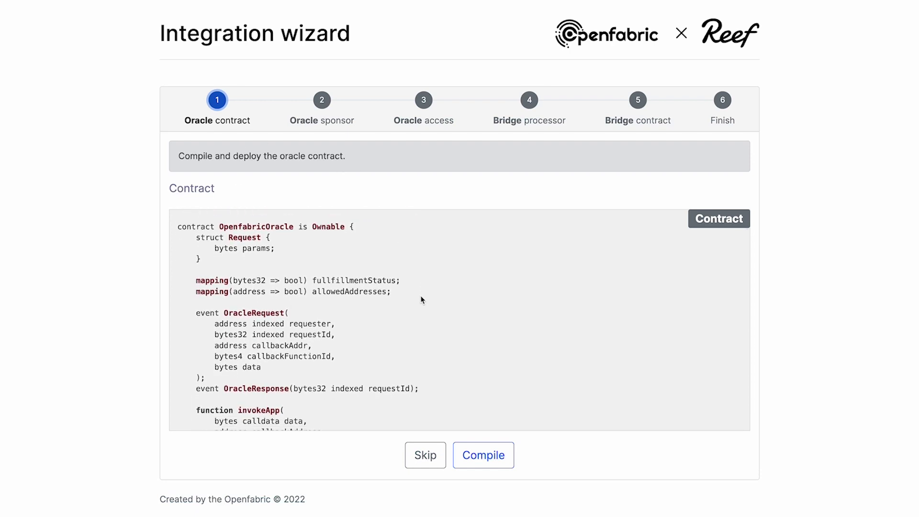
pyautogui.scroll(-12, 421, 297)
pyautogui.scroll(14, 420, 300)
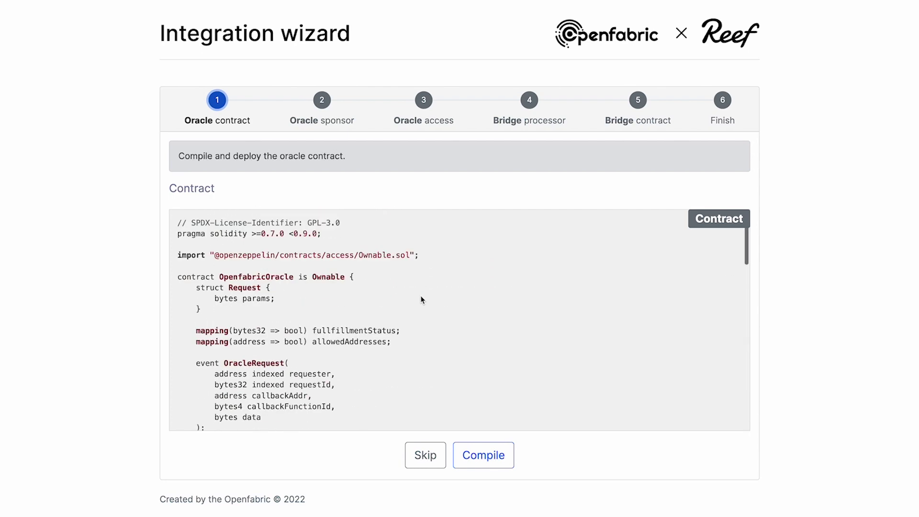
pyautogui.click(495, 461)
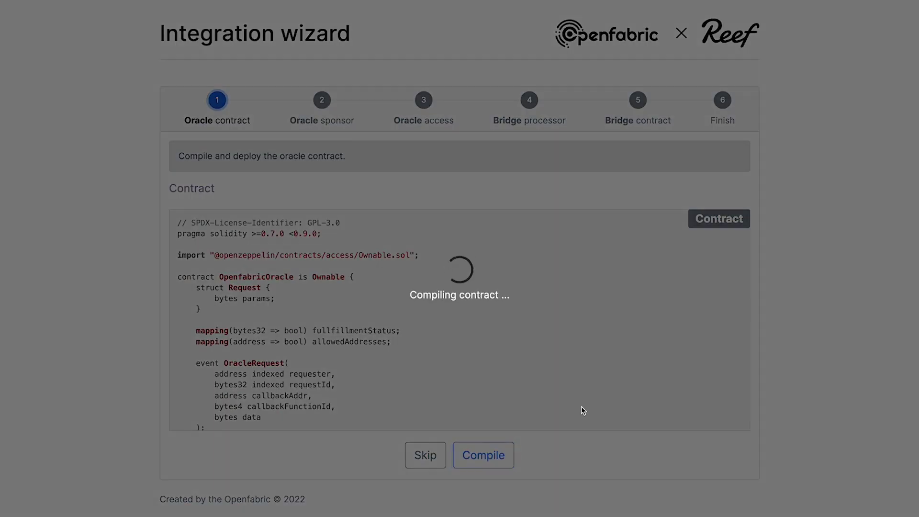
pyautogui.scroll(-10, 662, 332)
pyautogui.scroll(-5, 662, 332)
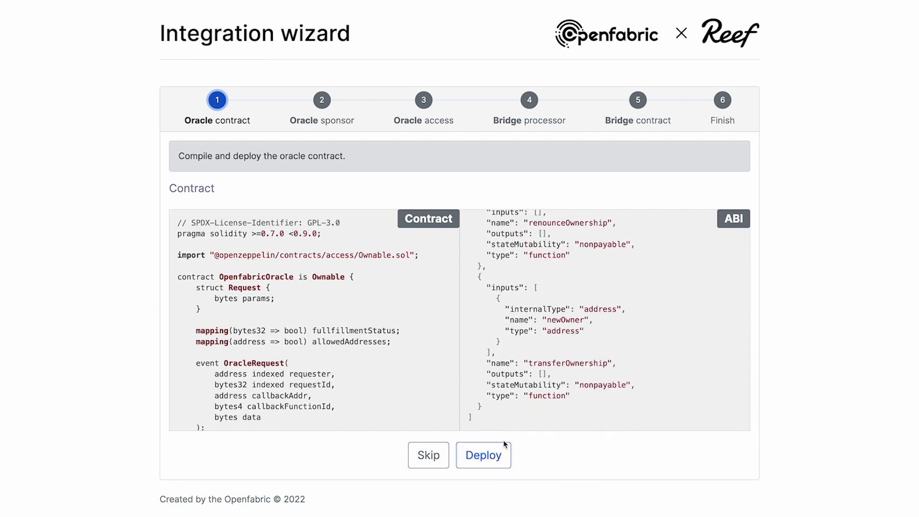
pyautogui.click(487, 457)
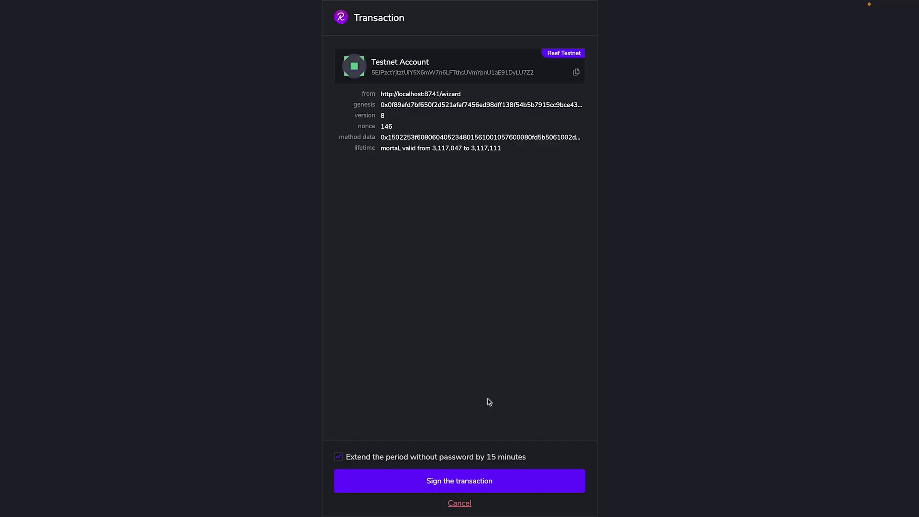
# Step: Sign the oracle contract deployment in the Reef extension and return to the notes editor
pyautogui.click(442, 486)
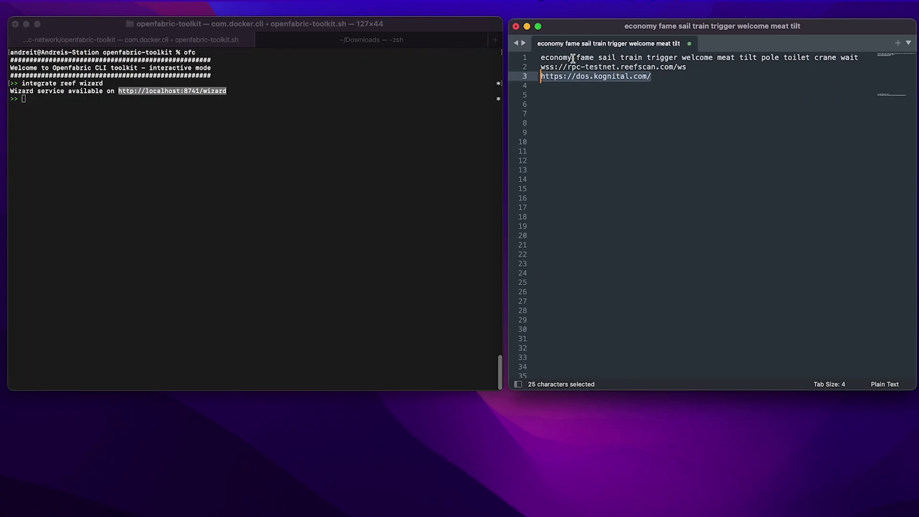
pyautogui.click(541, 58)
# Step: Enter the oracle account mnemonic and sponsor the oracle wallet with 10, signing the transaction
pyautogui.click(860, 58)
pyautogui.press('super+shift+Left')
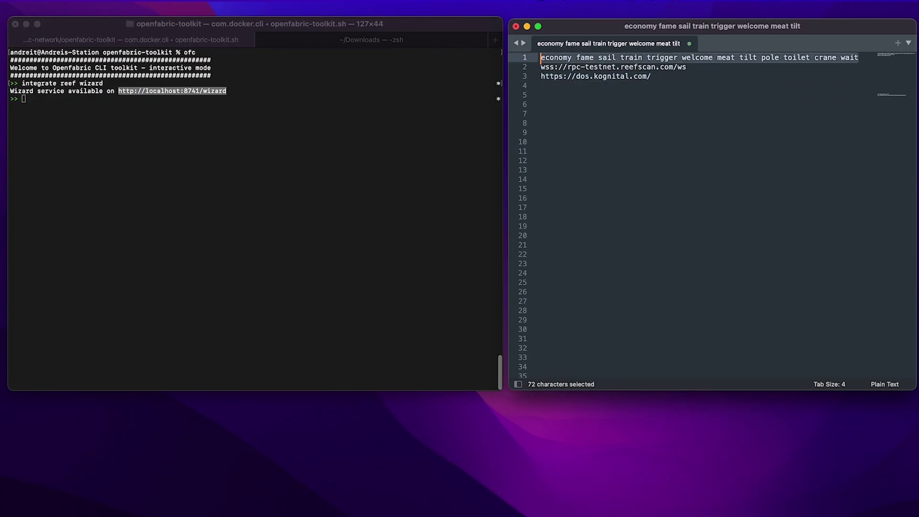
pyautogui.press('super+c')
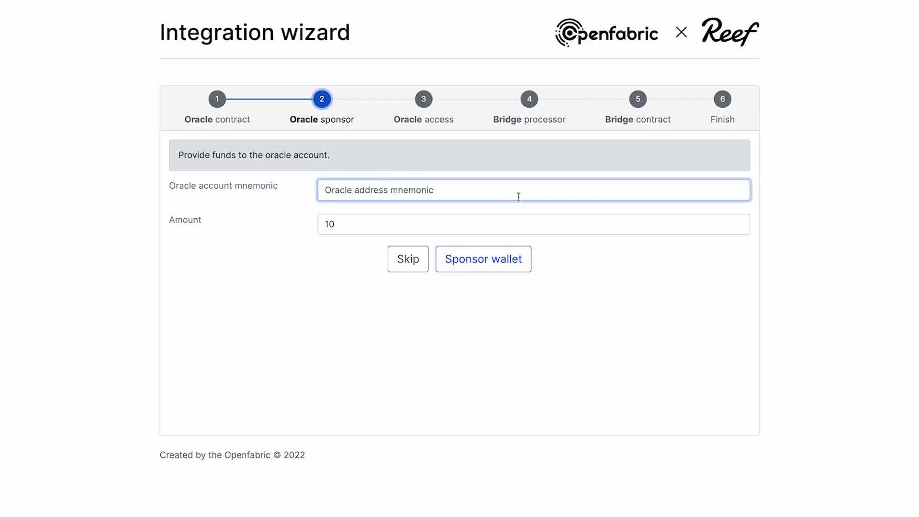
pyautogui.press('super+v')
pyautogui.click(402, 259)
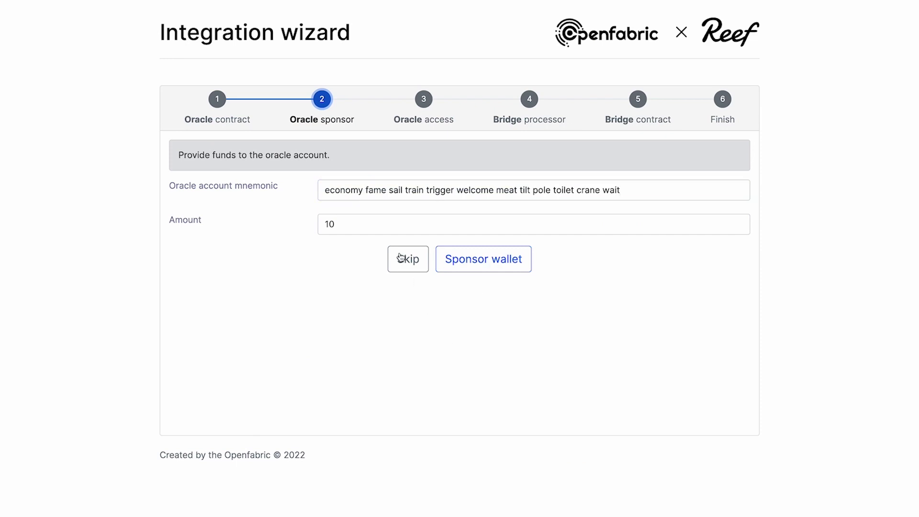
pyautogui.click(509, 265)
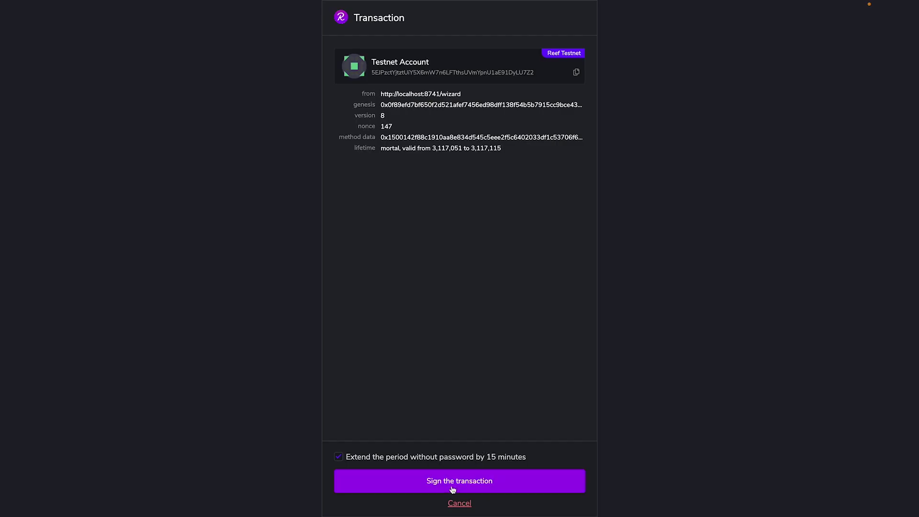
pyautogui.click(453, 488)
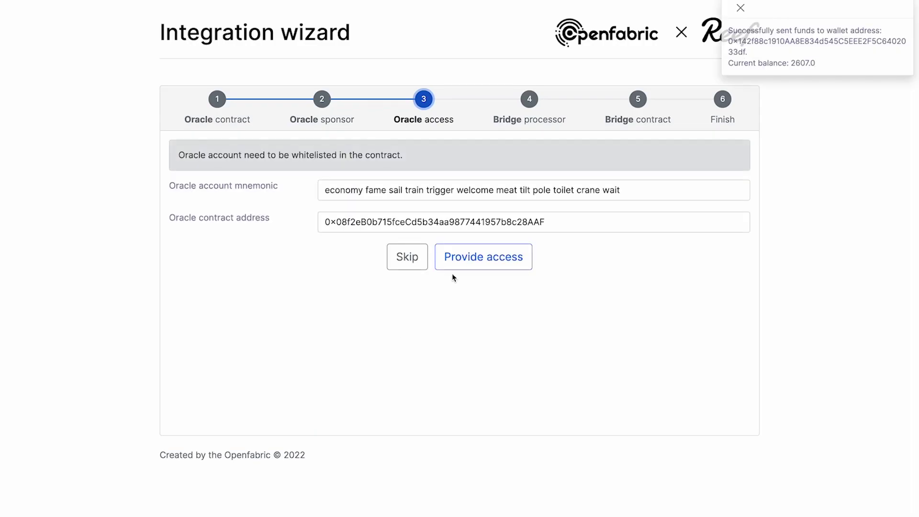
pyautogui.click(457, 262)
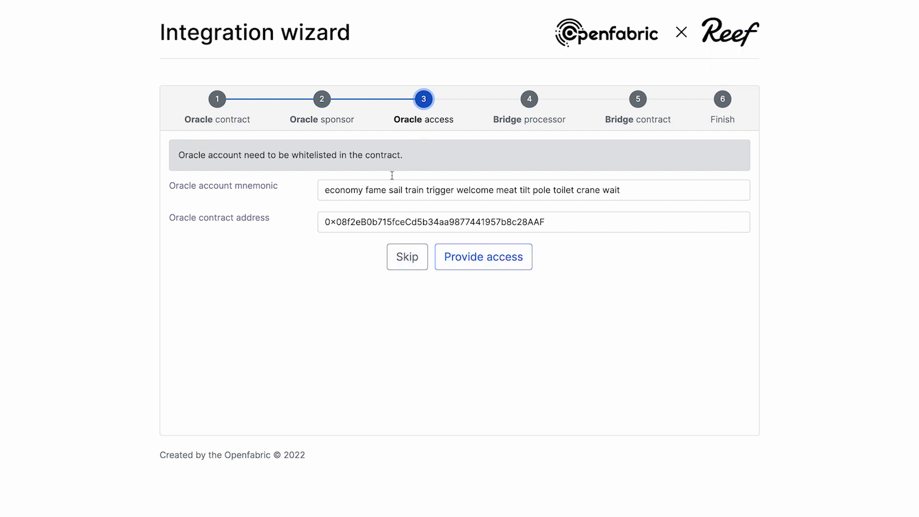
# Step: Whitelist the oracle account in the contract, sign it, and select the testnet URL in the notes
pyautogui.click(497, 260)
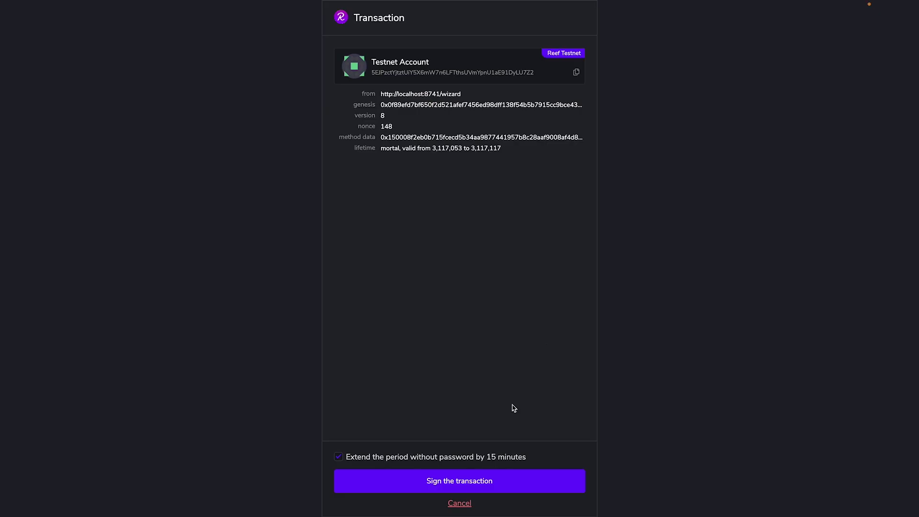
pyautogui.click(514, 481)
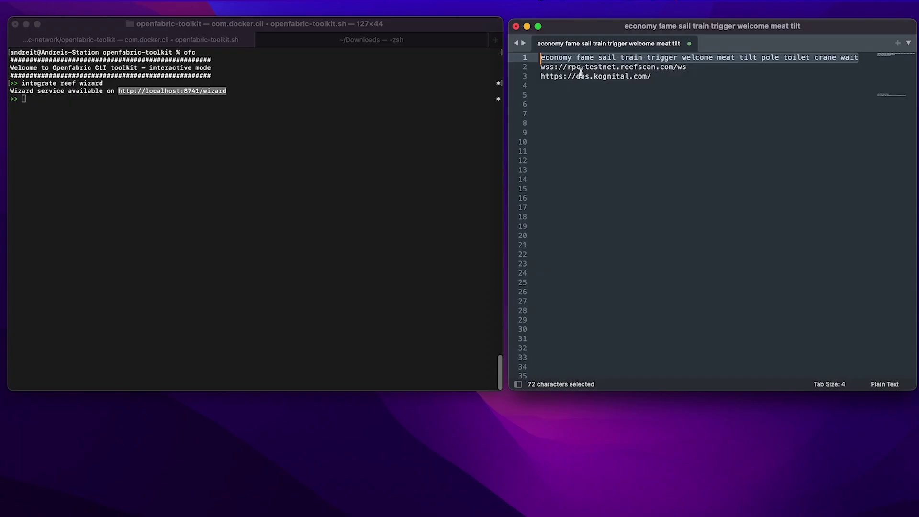
pyautogui.click(579, 67)
pyautogui.press('super+Right')
# Step: Set the network access url to wss://rpc-testnet.reefscan.com/ws and download the indexer configuration
pyautogui.press('super+shift+Left')
pyautogui.press('super+c')
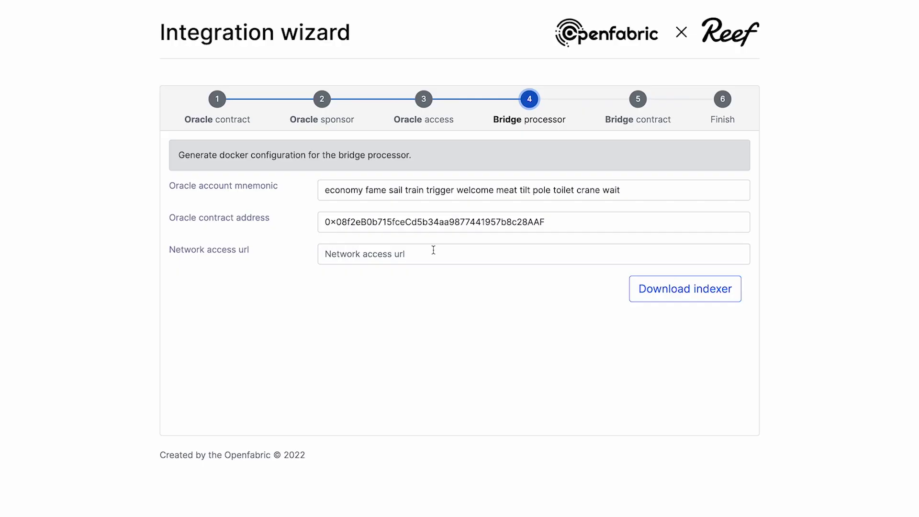
pyautogui.click(423, 251)
pyautogui.press('super+v')
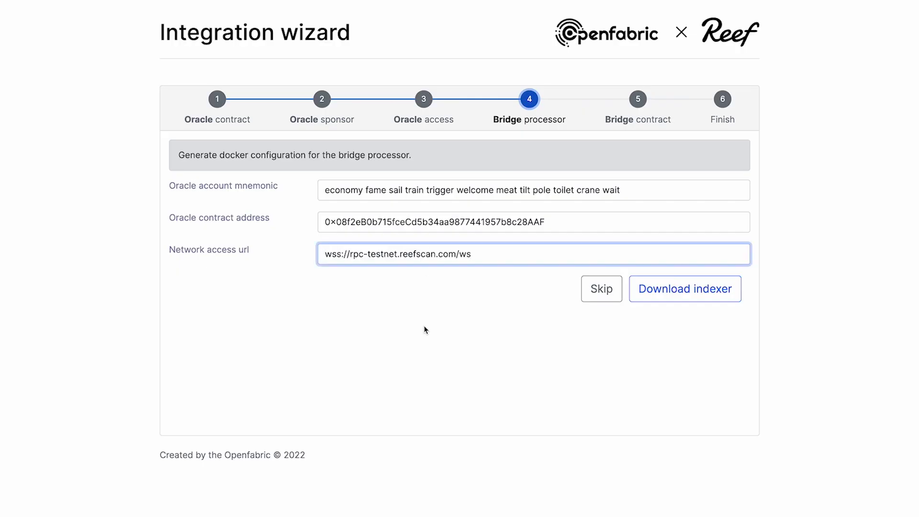
pyautogui.click(673, 300)
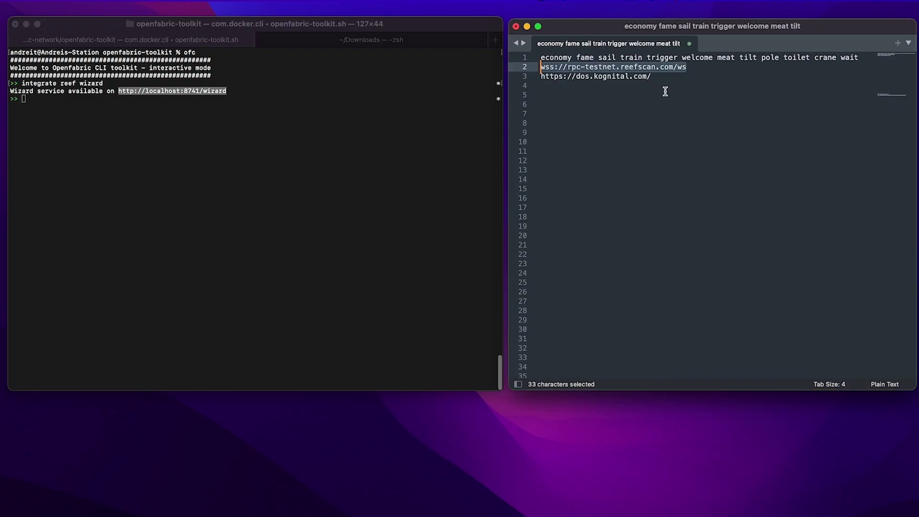
pyautogui.click(667, 75)
pyautogui.moveTo(652, 75); pyautogui.dragTo(540, 75)
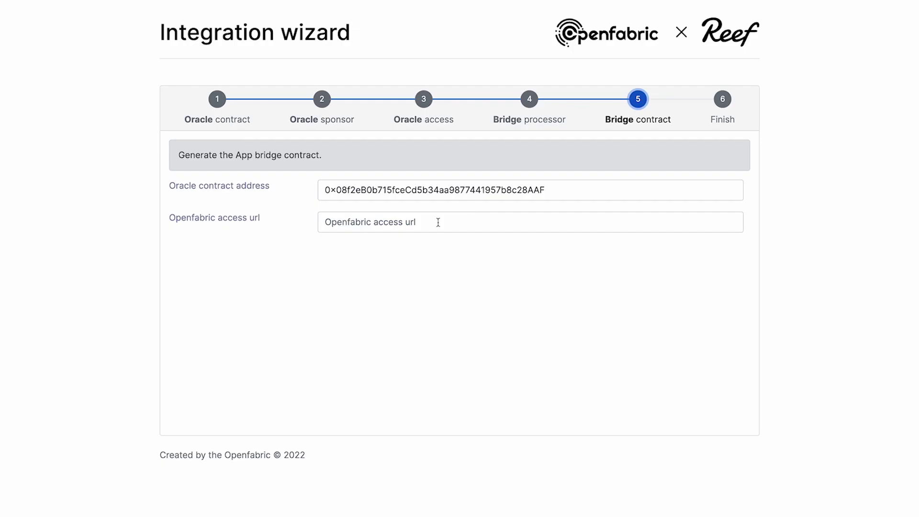
pyautogui.click(438, 222)
pyautogui.hotkey('ctrl', 'v')
pyautogui.click(200, 298)
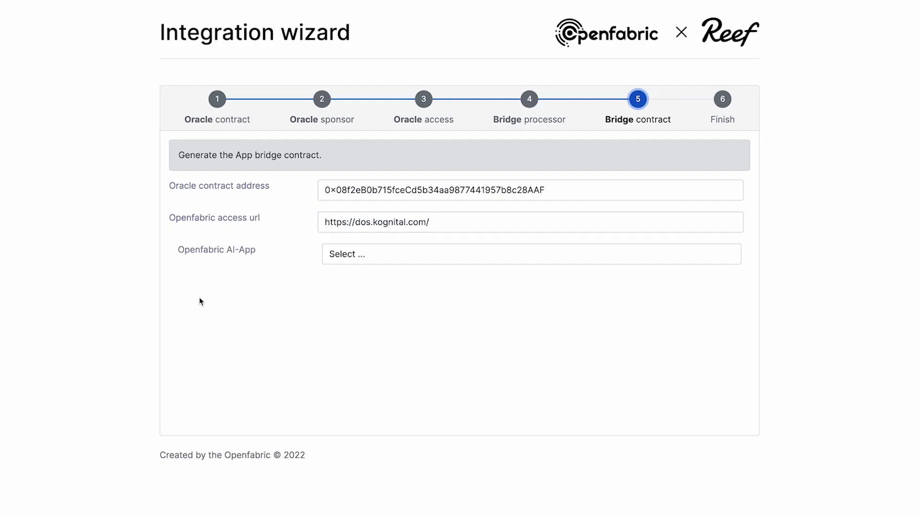
# Step: Select the Cognitive assistant app and /sad_franklin instance, then generate the bridge contract
pyautogui.click(437, 261)
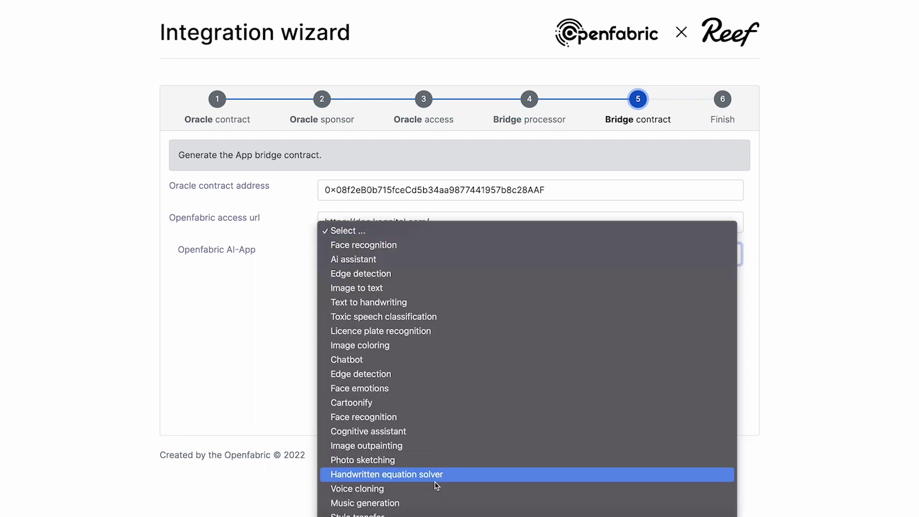
pyautogui.scroll(-5, 437, 478)
pyautogui.click(368, 238)
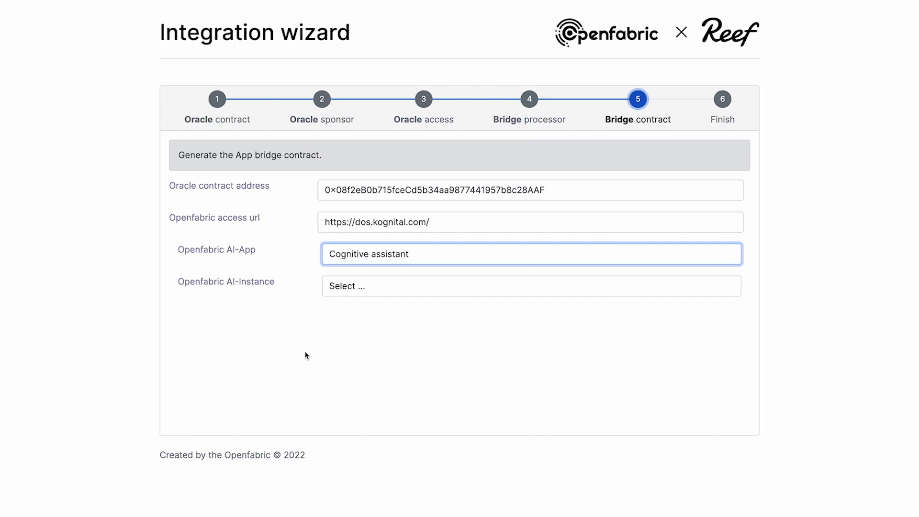
pyautogui.click(356, 292)
pyautogui.click(362, 300)
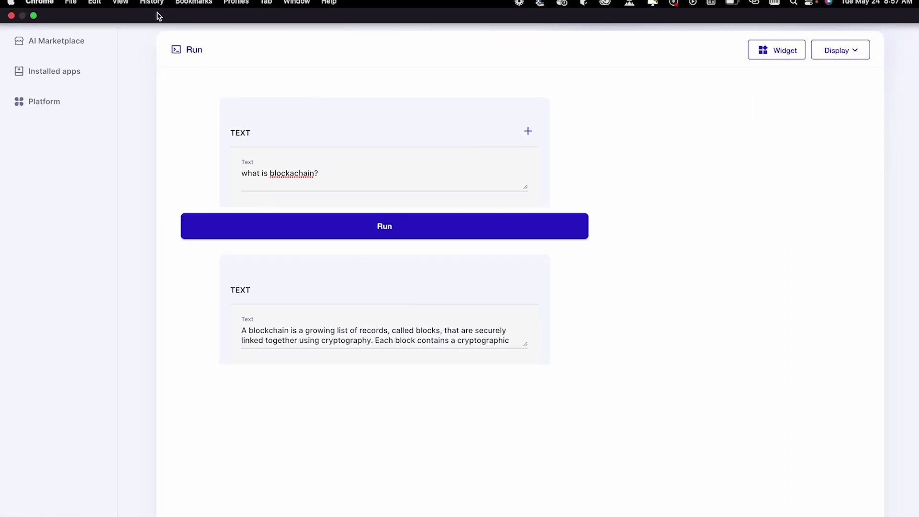
pyautogui.click(161, 14)
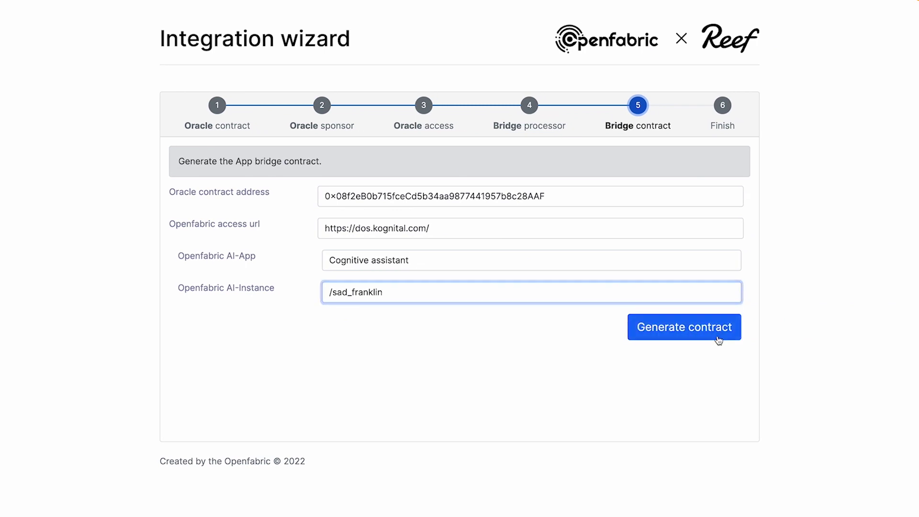
pyautogui.click(718, 340)
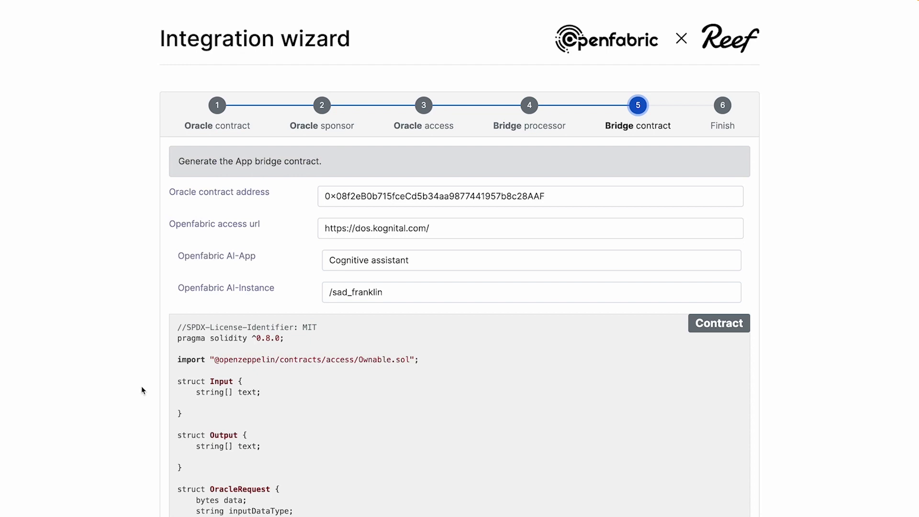
# Step: Compile the generated Solidity bridge contract into an ABI below its source code
pyautogui.scroll(-2, 144, 385)
pyautogui.scroll(-2, 230, 374)
pyautogui.scroll(1, 268, 365)
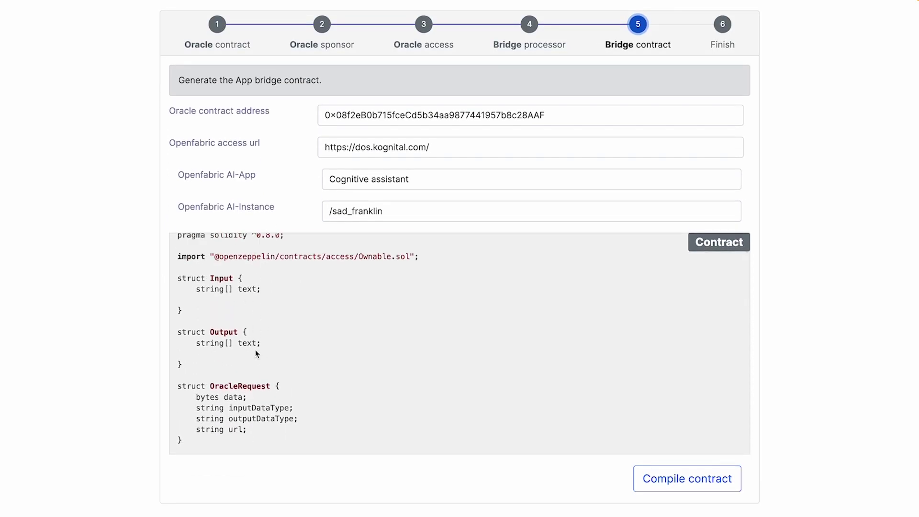
pyautogui.click(692, 484)
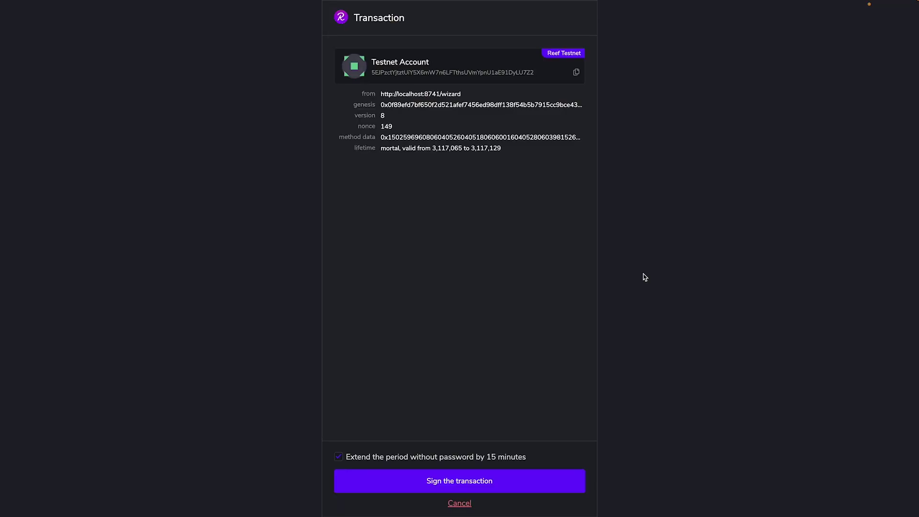
# Step: Approve the Reef Testnet deployment transaction for the compiled bridge contract
pyautogui.click(427, 489)
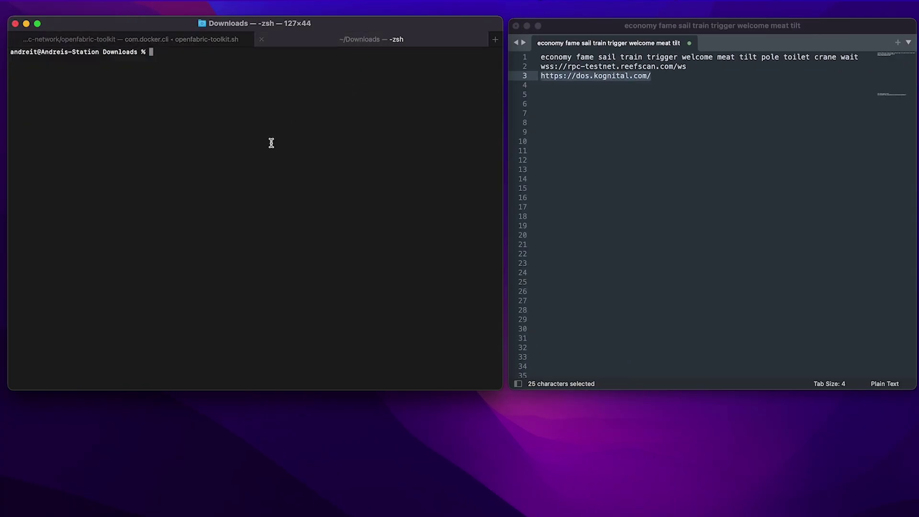
# Step: Unzip reef.zip, enter the extracted folder, and chmod 777 entrypoint.sh
pyautogui.write('unzip reef.zip')
pyautogui.press('Return')
pyautogui.write('cd 6')
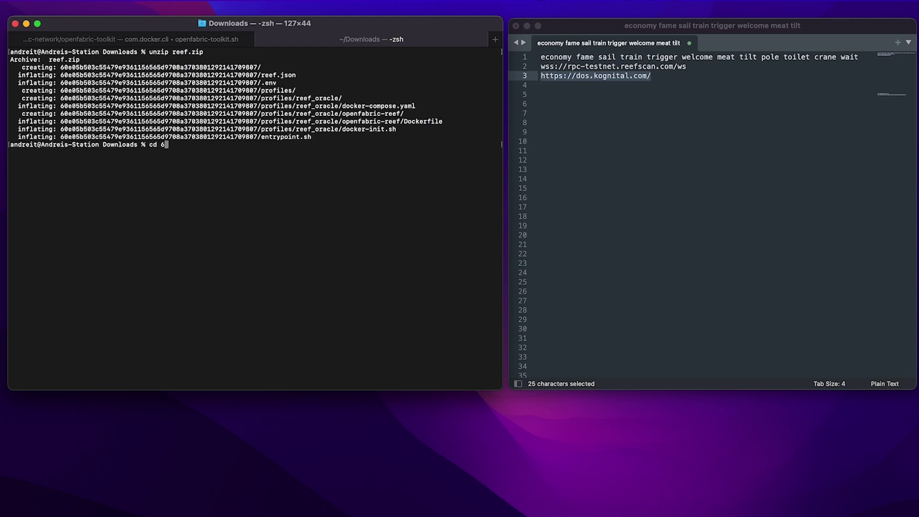
pyautogui.press('Tab')
pyautogui.press('Return')
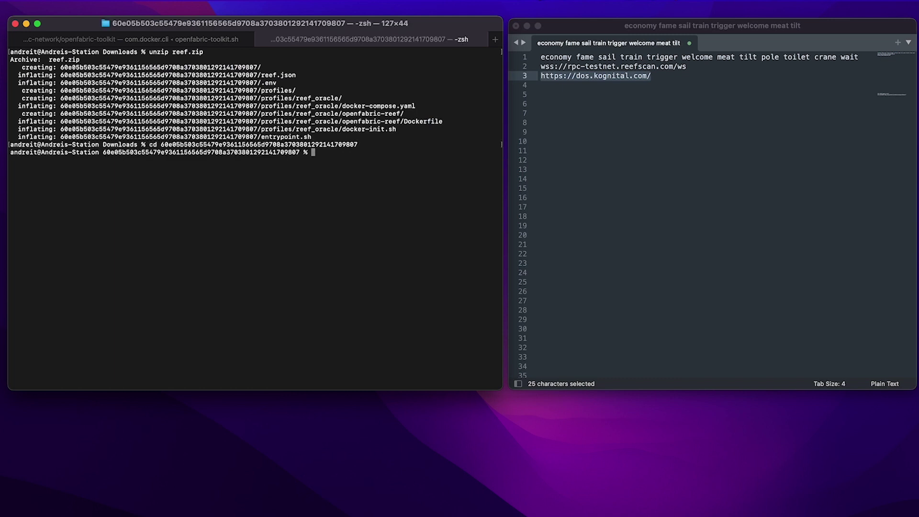
pyautogui.write('chmod 777')
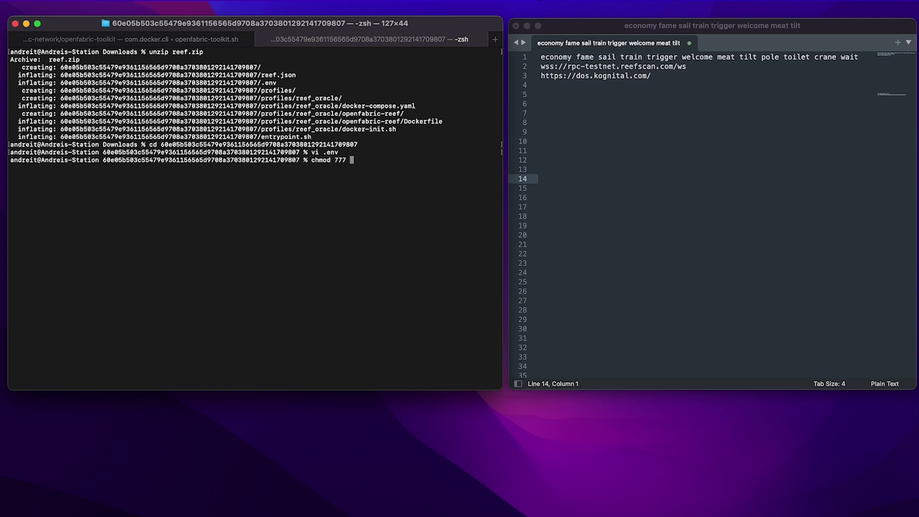
pyautogui.write('en')
pyautogui.press('Tab')
pyautogui.press('Return')
# Step: Run ./entrypoint.sh and choose option 1 to start the reef_oracle bridge processor
pyautogui.write('./en')
pyautogui.press('Tab')
pyautogui.press('Return')
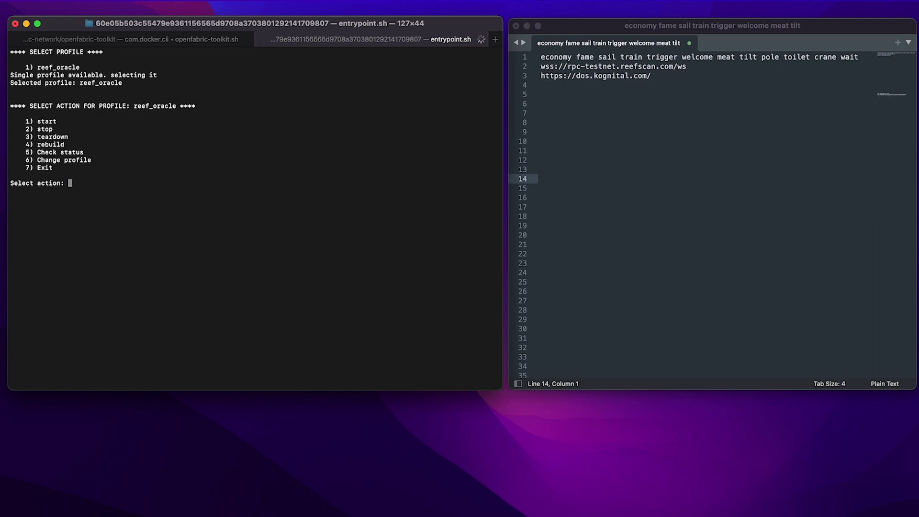
pyautogui.write('1')
pyautogui.press('Return')
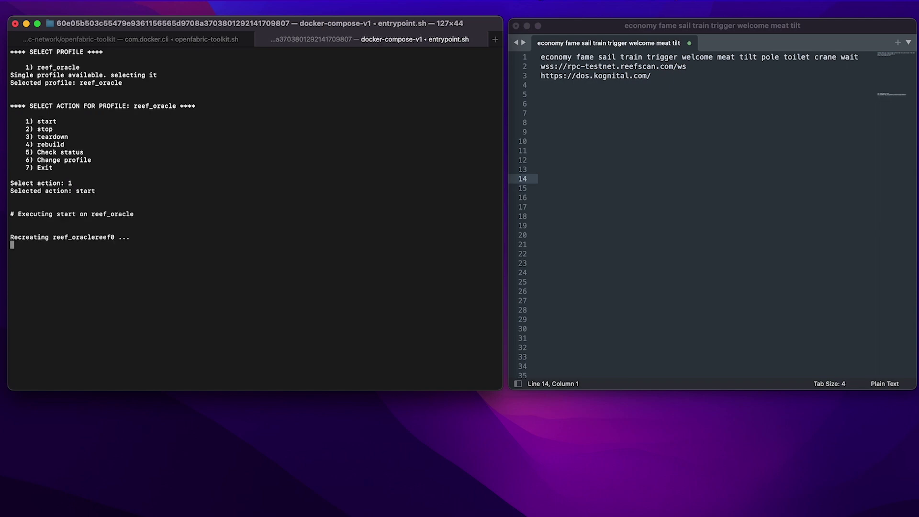
pyautogui.hotkey('ctrl', 'Right')
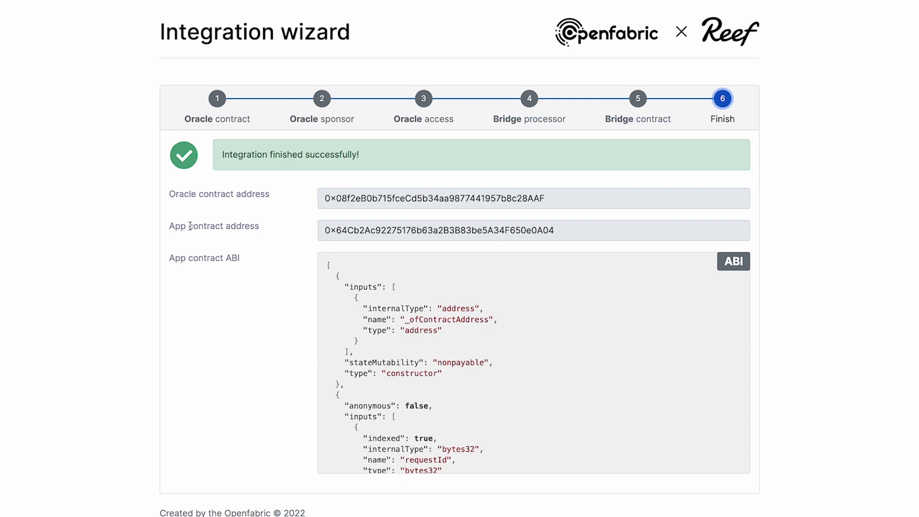
# Step: Select the new App contract address shown below the ABI in the finished wizard
pyautogui.scroll(-20, 365, 367)
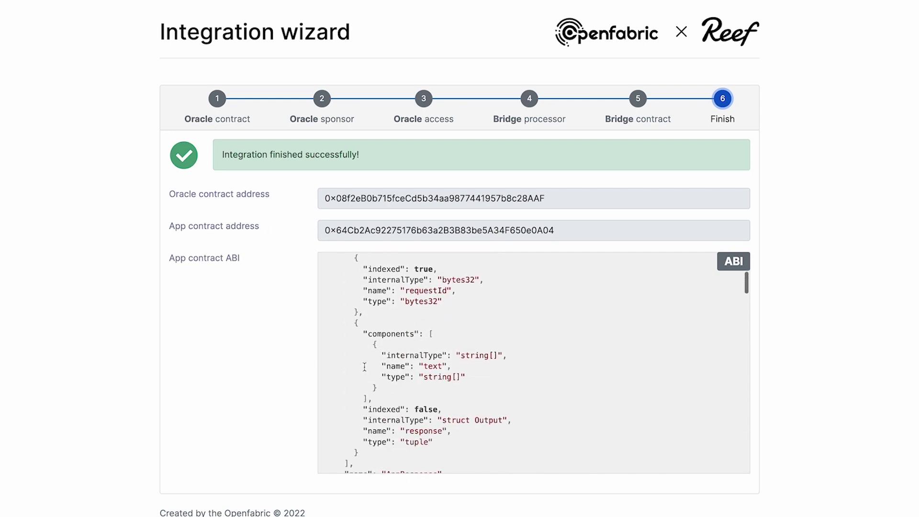
pyautogui.scroll(-5, 364, 369)
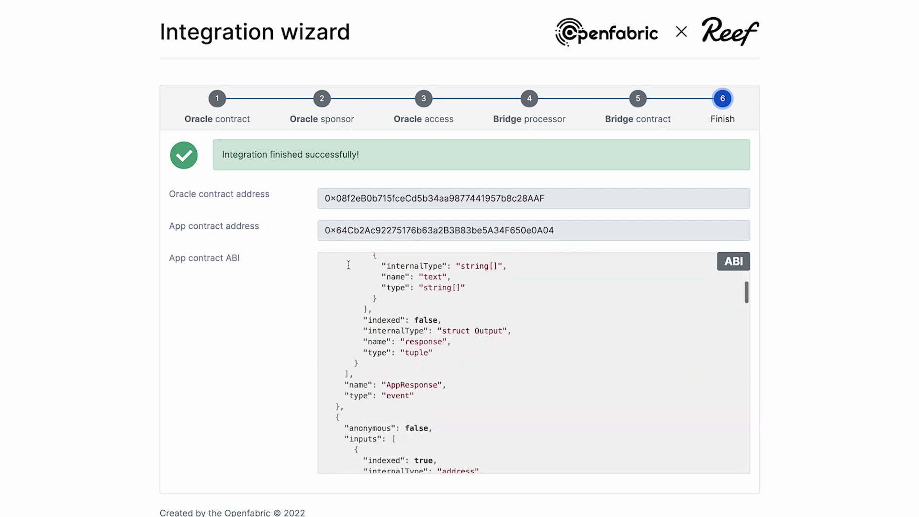
pyautogui.moveTo(326, 230); pyautogui.dragTo(596, 234)
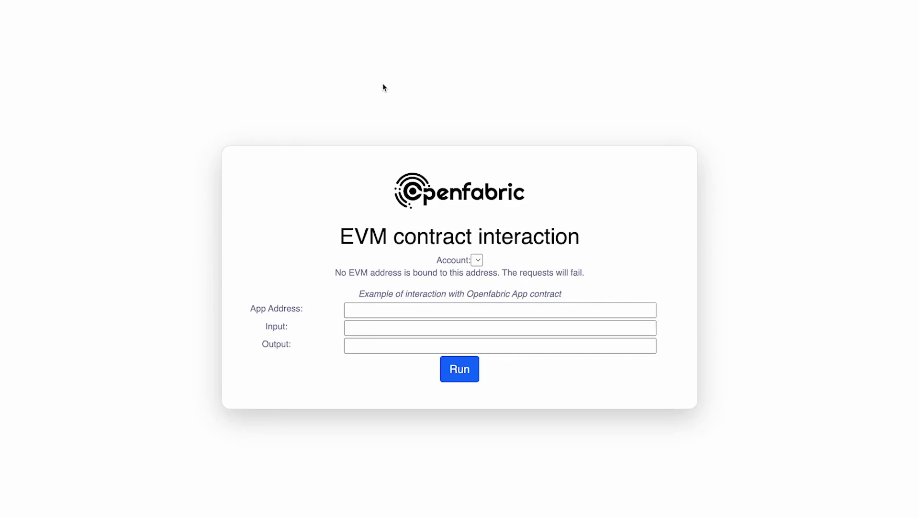
# Step: Query the pasted app contract with 'what is ai?' and sign the Reef transaction
pyautogui.click(371, 311)
pyautogui.press('super+v')
pyautogui.press('Tab')
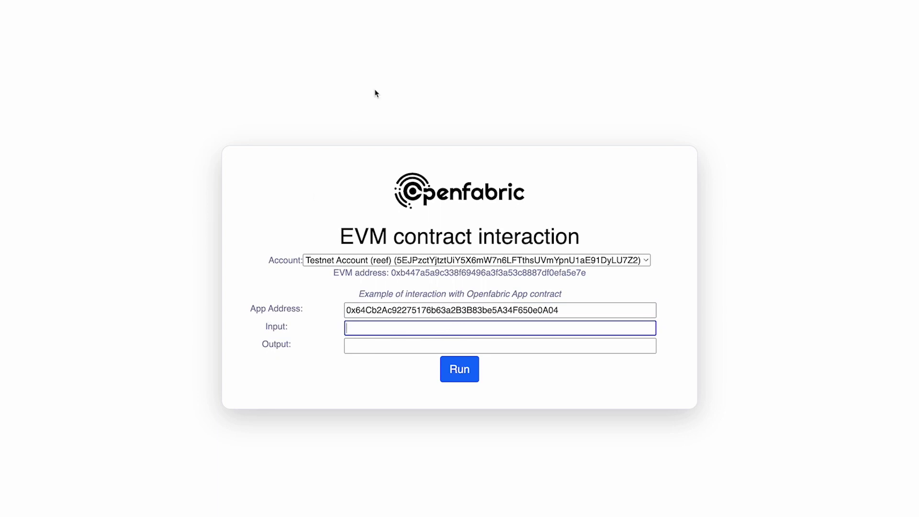
pyautogui.write('what is ai?')
pyautogui.click(468, 373)
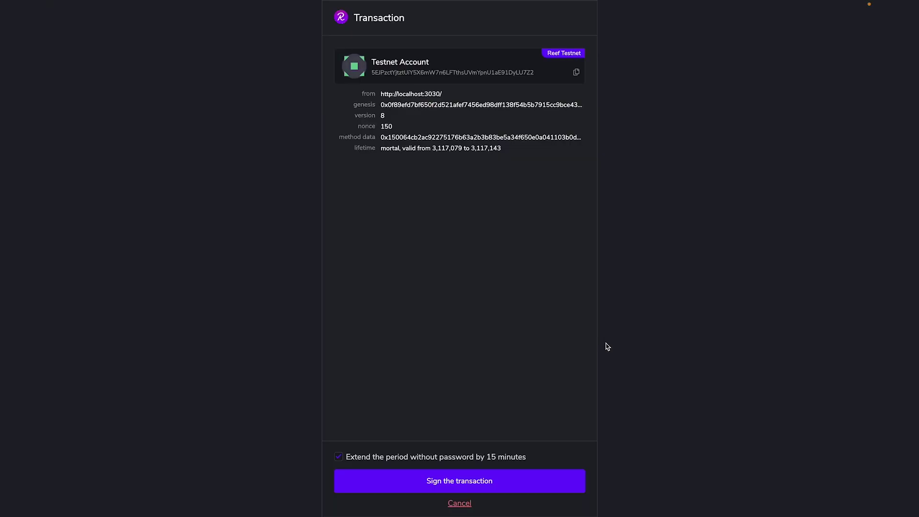
pyautogui.click(500, 477)
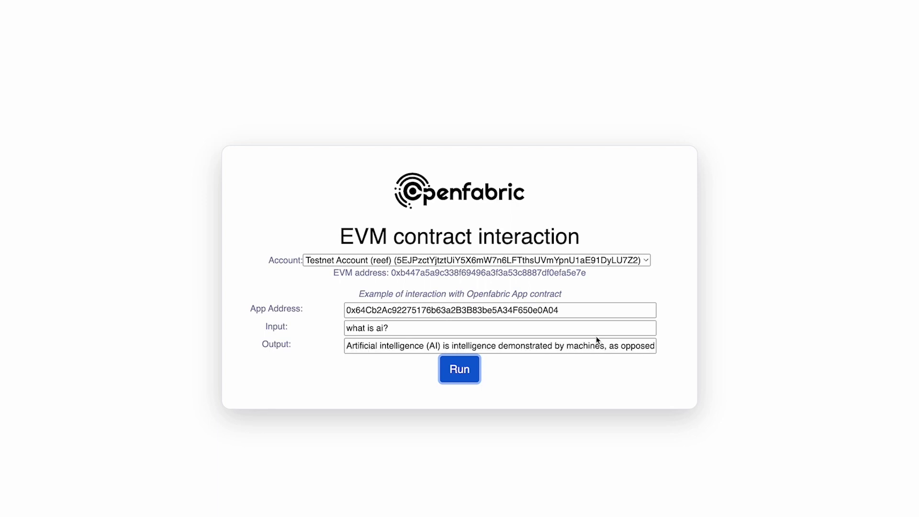